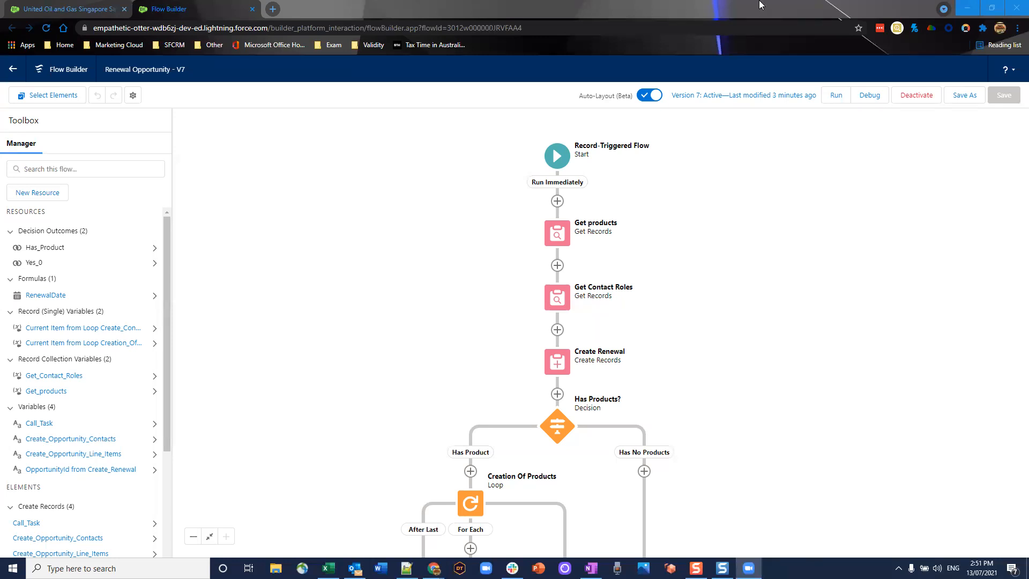
left_click(557, 156)
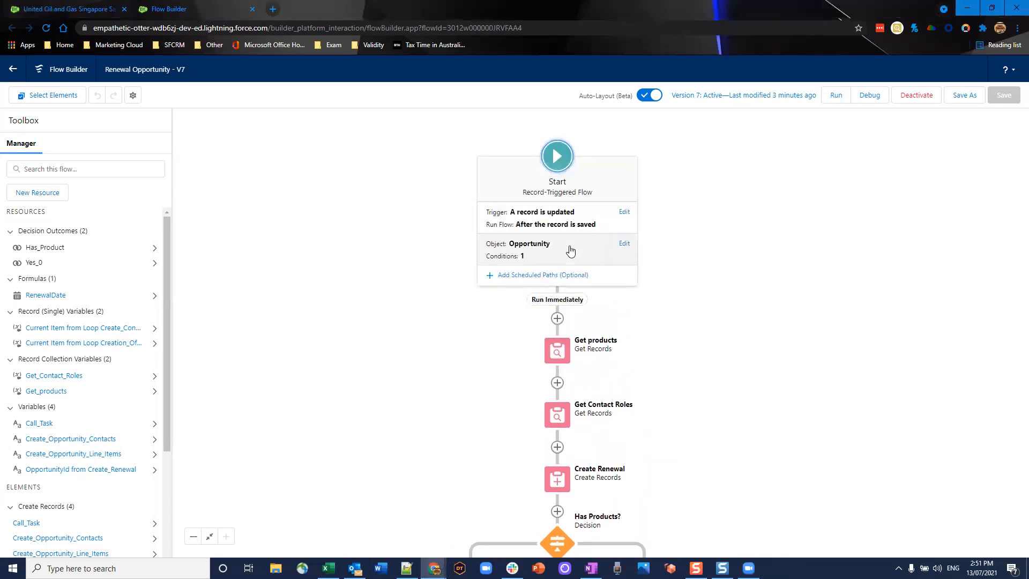
left_click(550, 256)
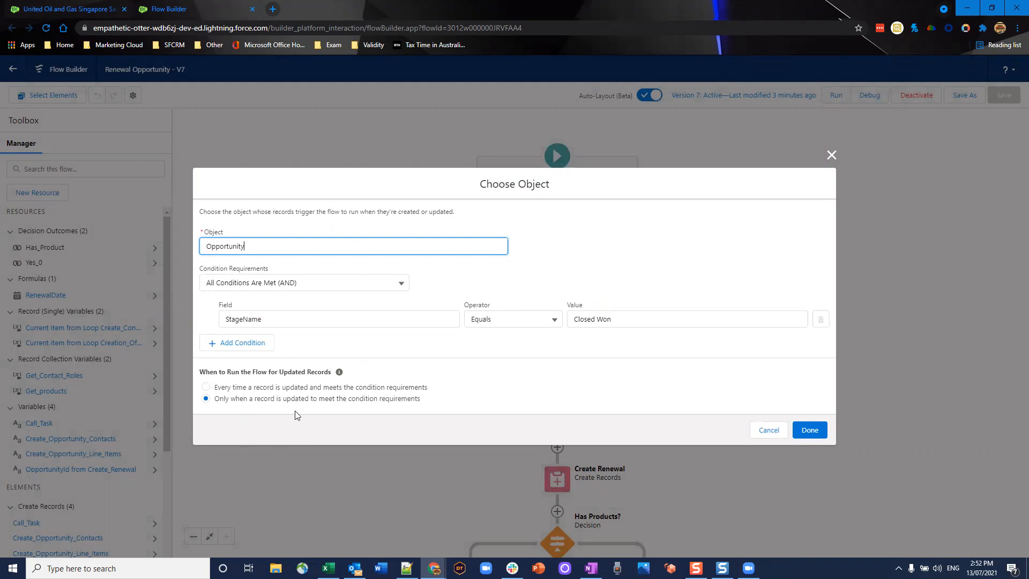
left_click(808, 431)
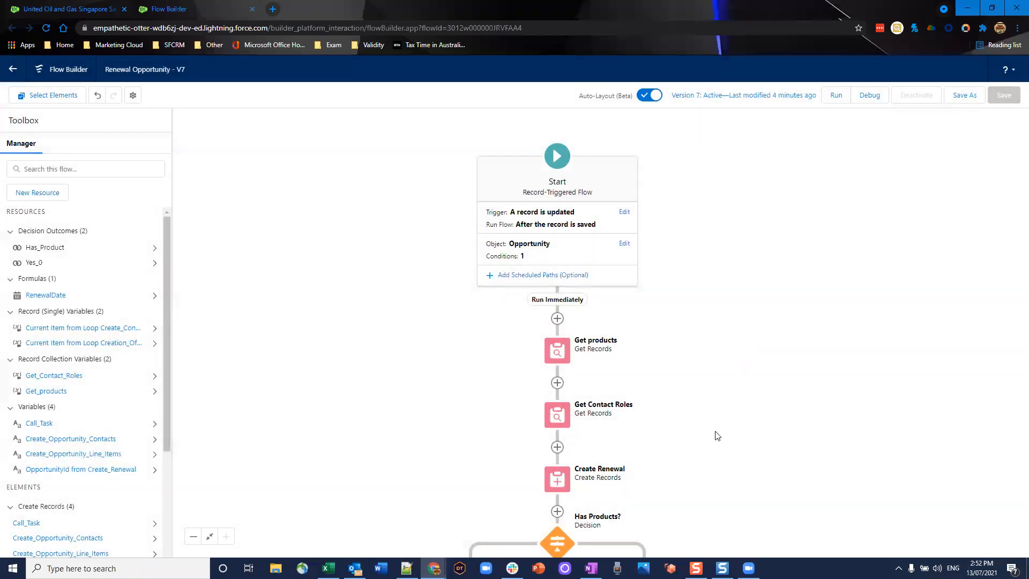
left_click_drag(715, 434, 716, 179)
left_click_drag(695, 146, 701, 285)
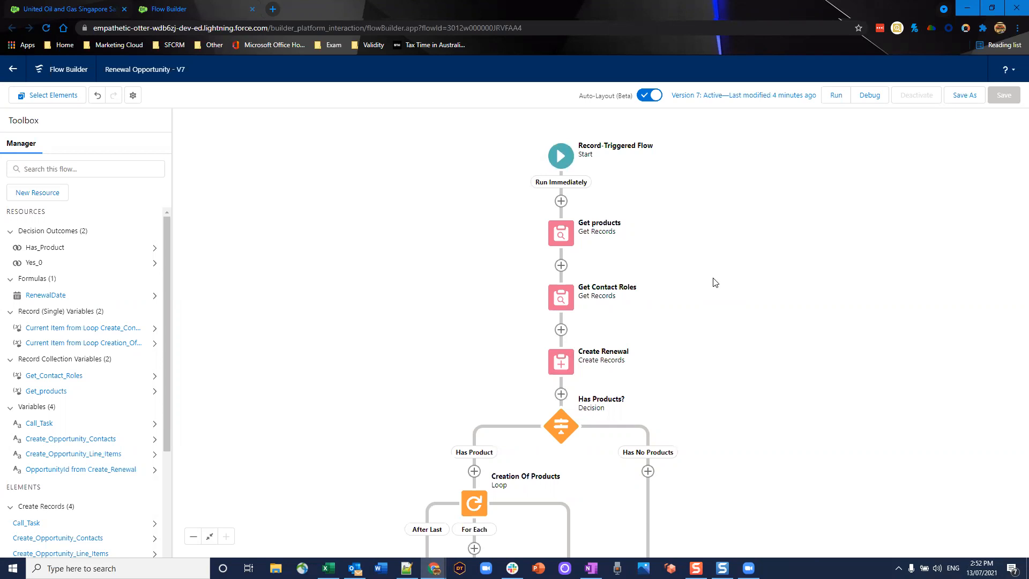
left_click(556, 242)
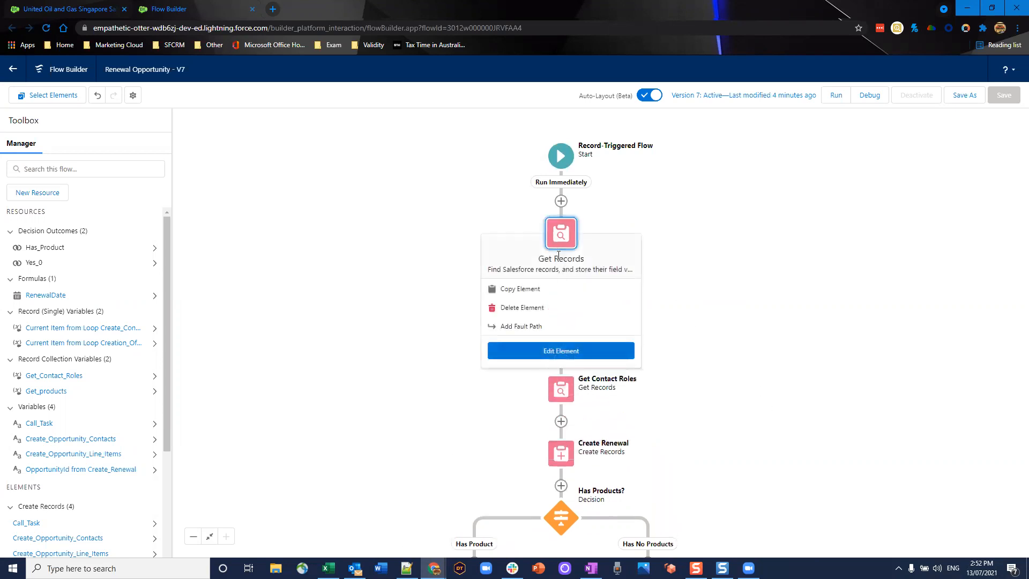
left_click(570, 351)
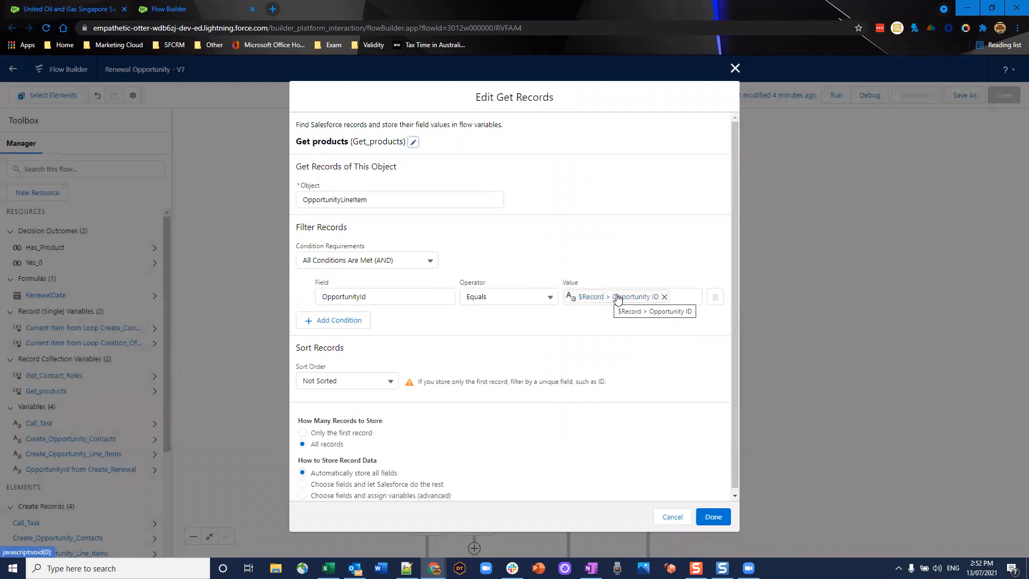
scroll(595, 362, "down", 1)
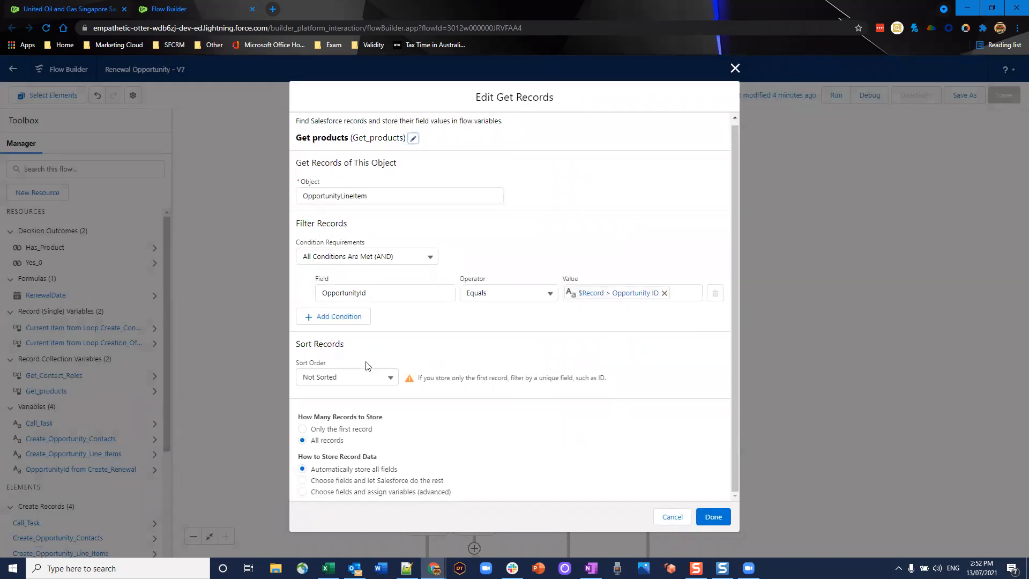
left_click(705, 518)
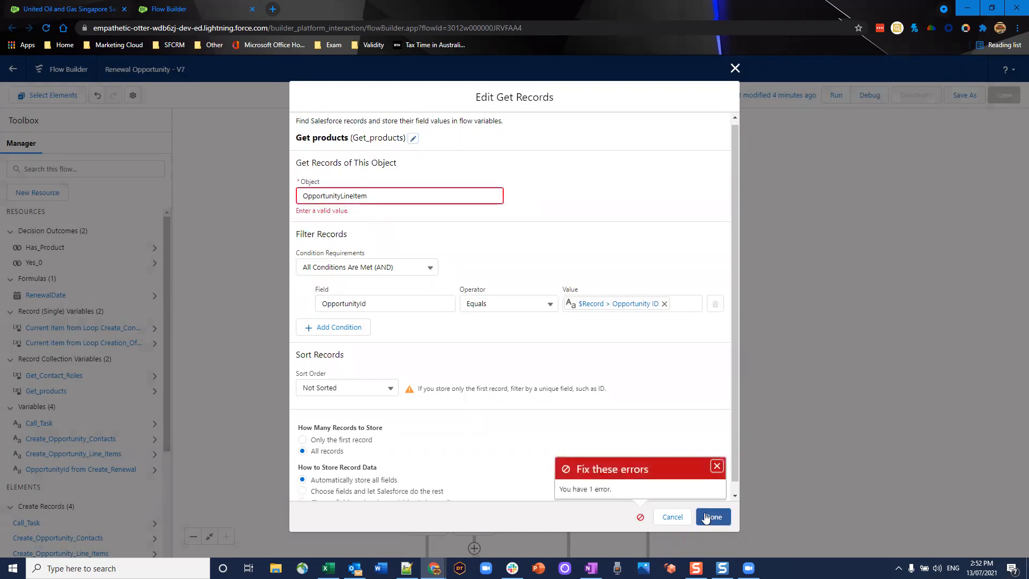
left_click(717, 466)
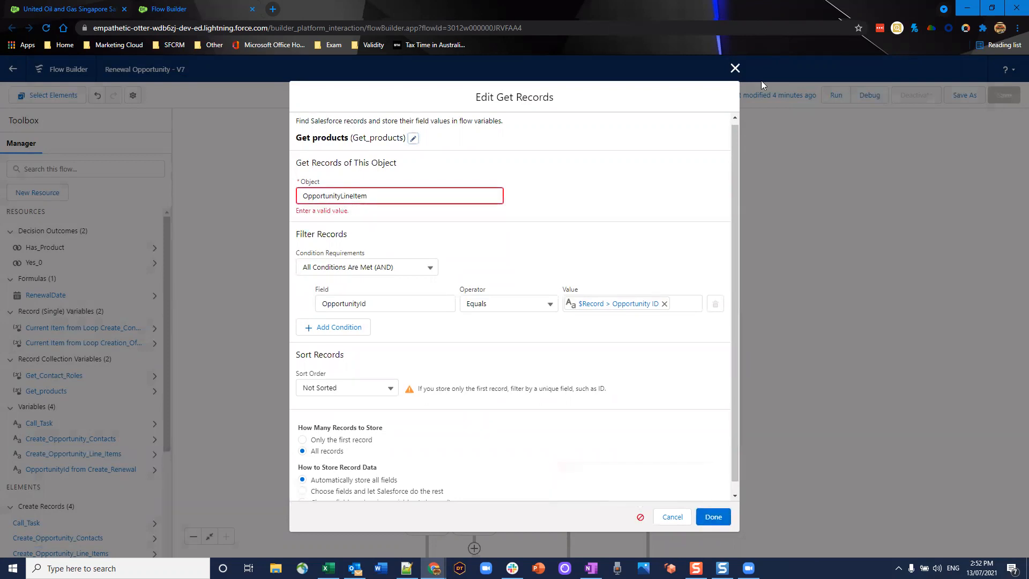
left_click(735, 68)
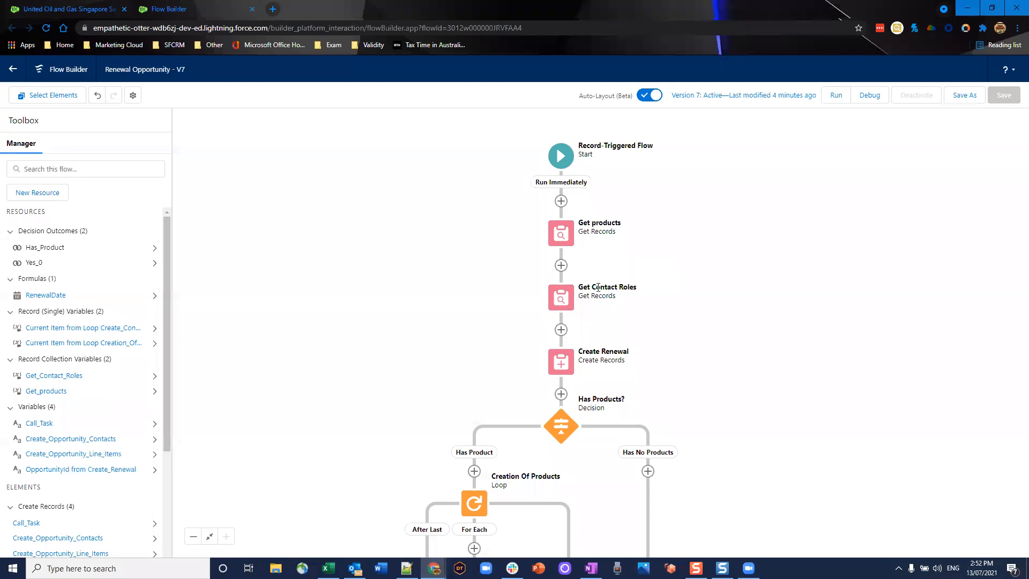
left_click(566, 303)
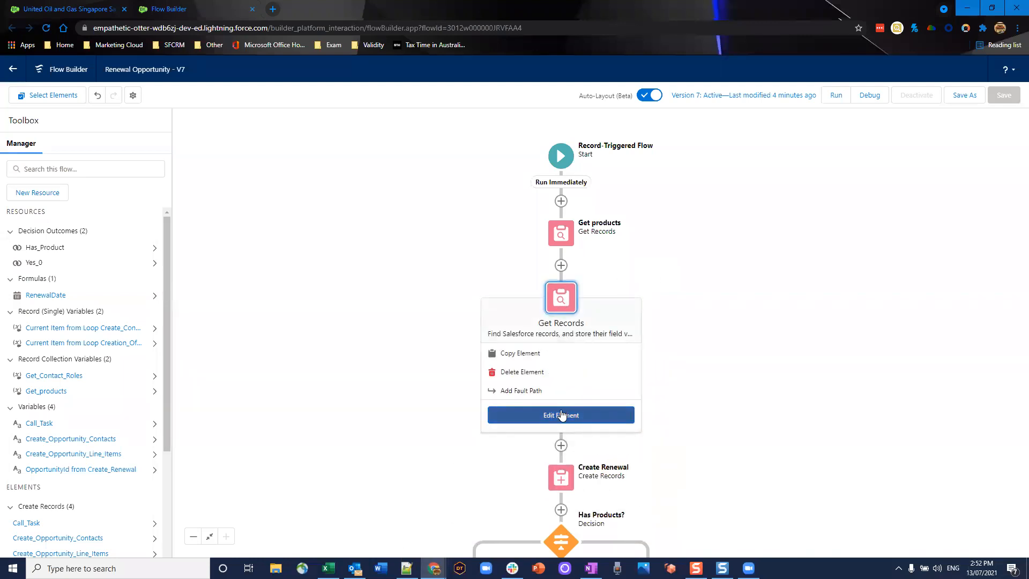
left_click(561, 413)
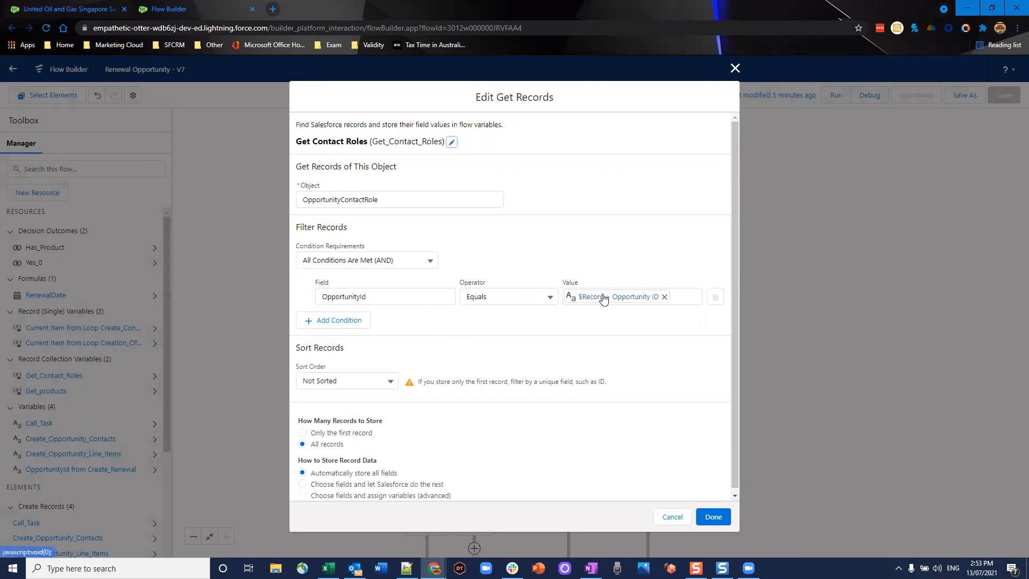
scroll(600, 300, "down", 1)
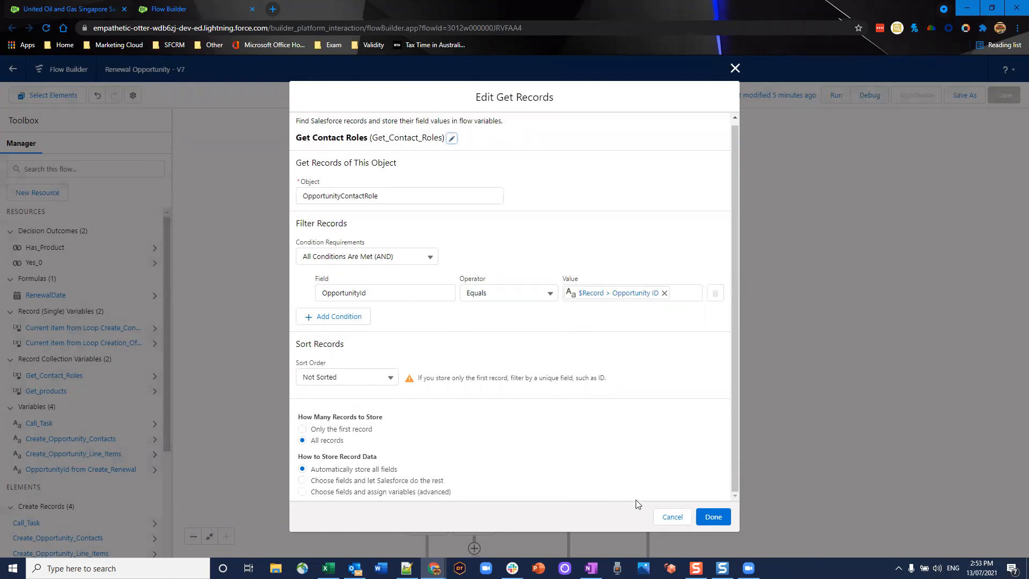
left_click(678, 526)
scroll(654, 293, "down", 3)
left_click_drag(654, 267, 643, 276)
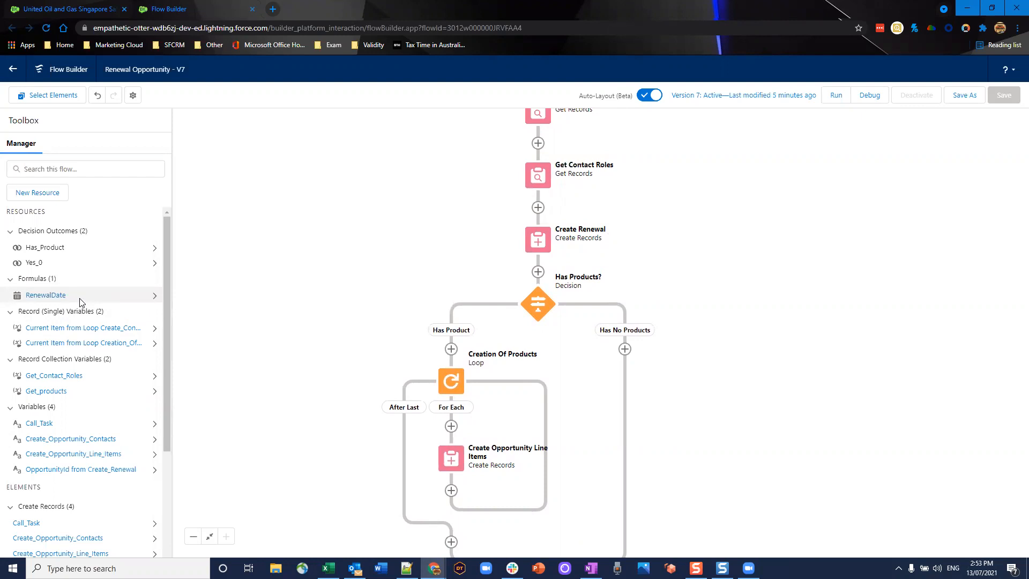
left_click(62, 299)
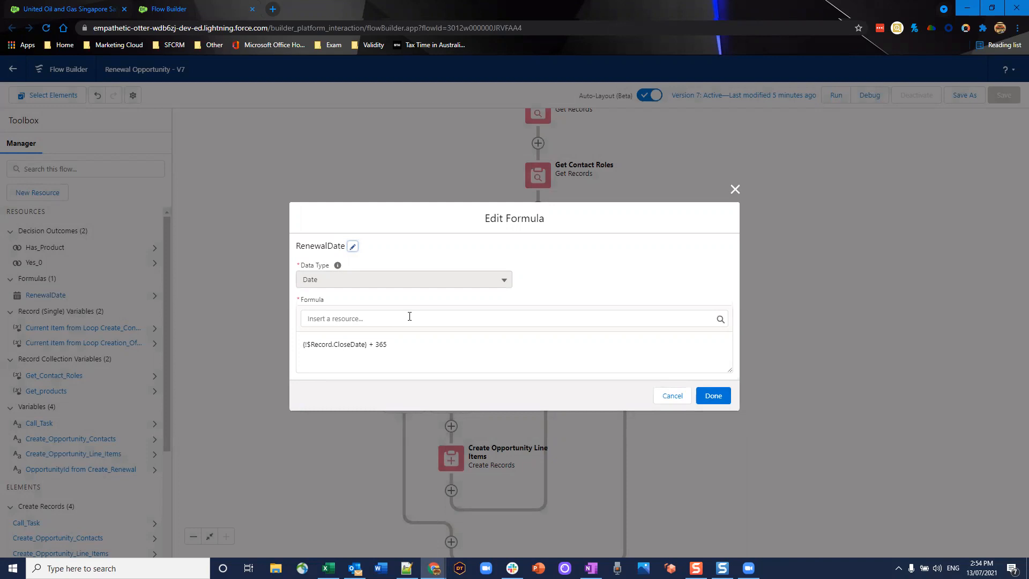
left_click(735, 189)
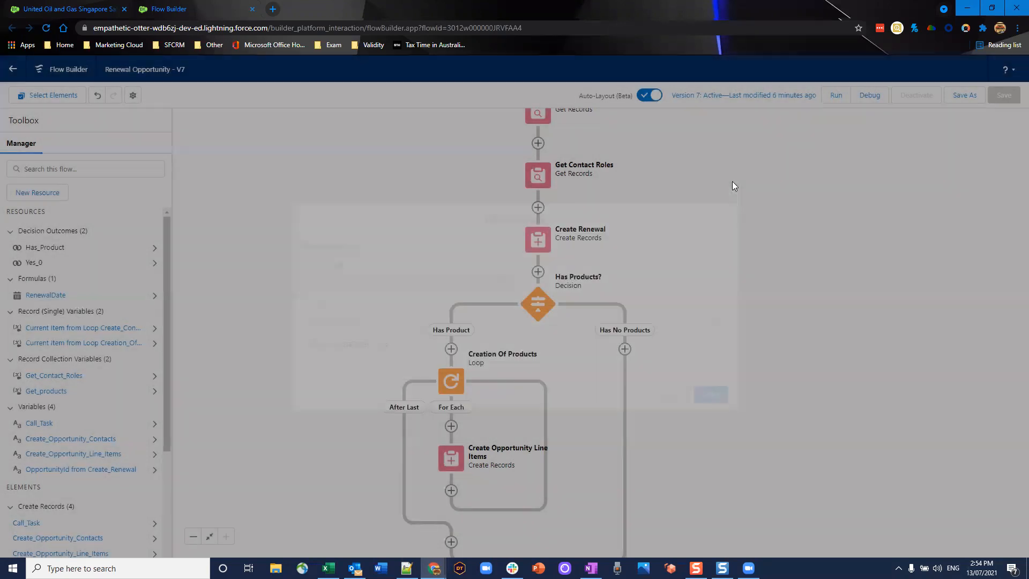
left_click(539, 240)
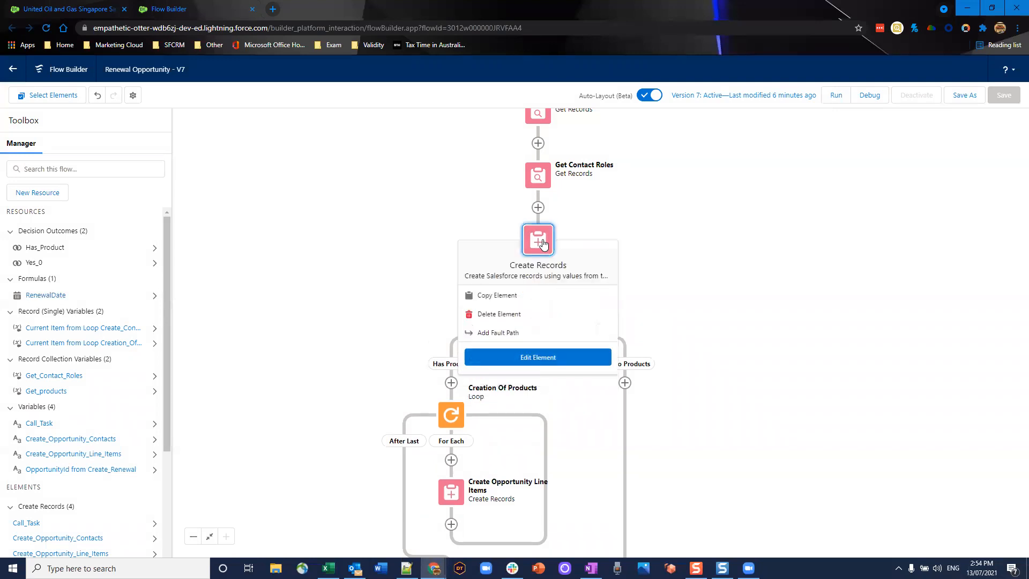
left_click(535, 358)
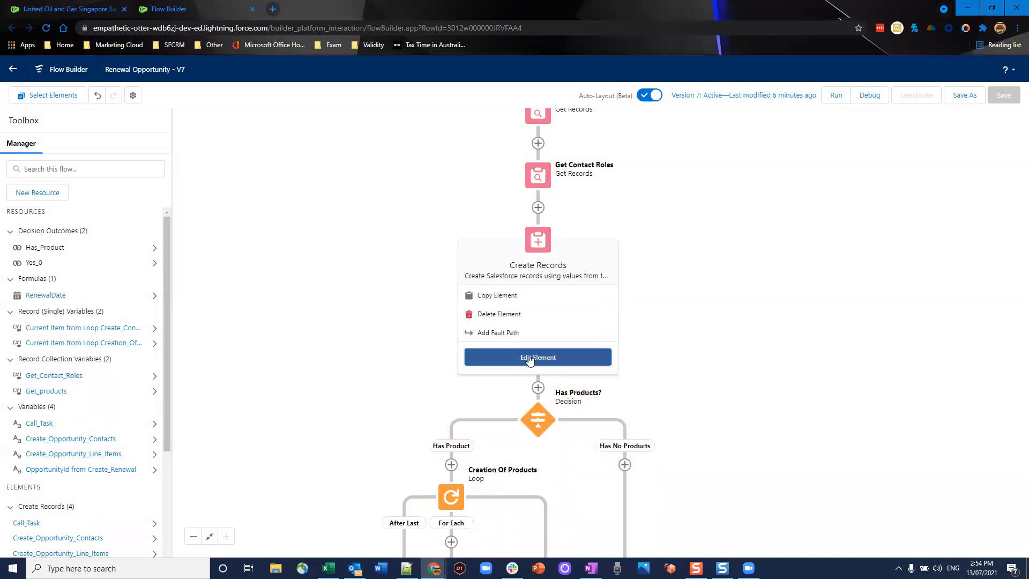
scroll(522, 268, "down", 2)
scroll(522, 265, "up", 2)
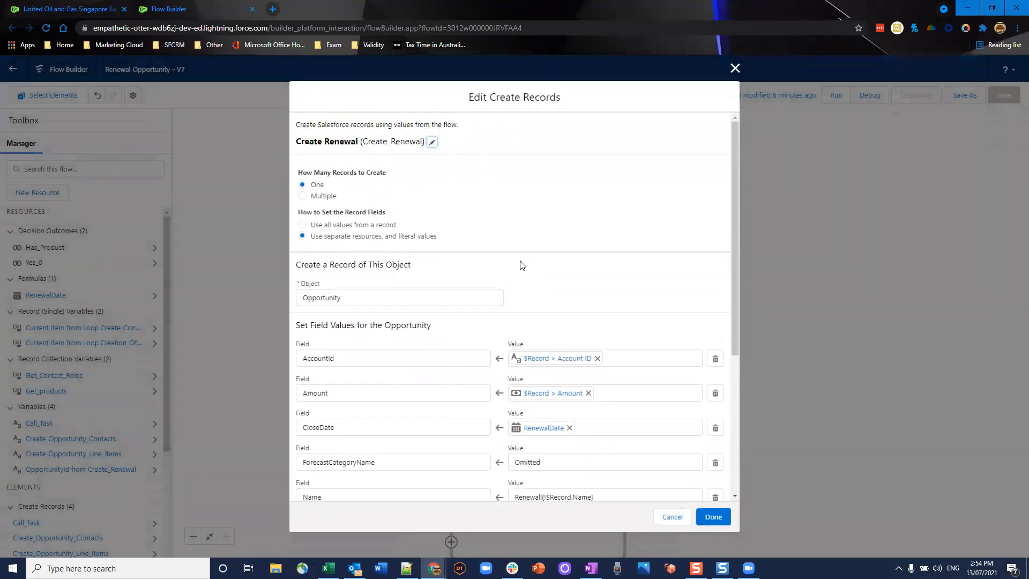
scroll(522, 265, "down", 2)
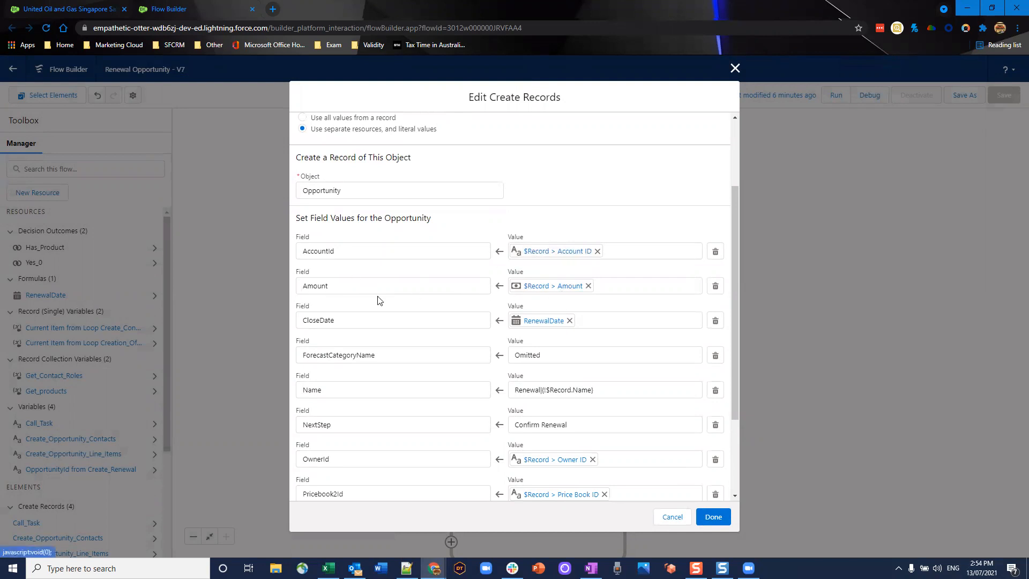
scroll(377, 300, "down", 2)
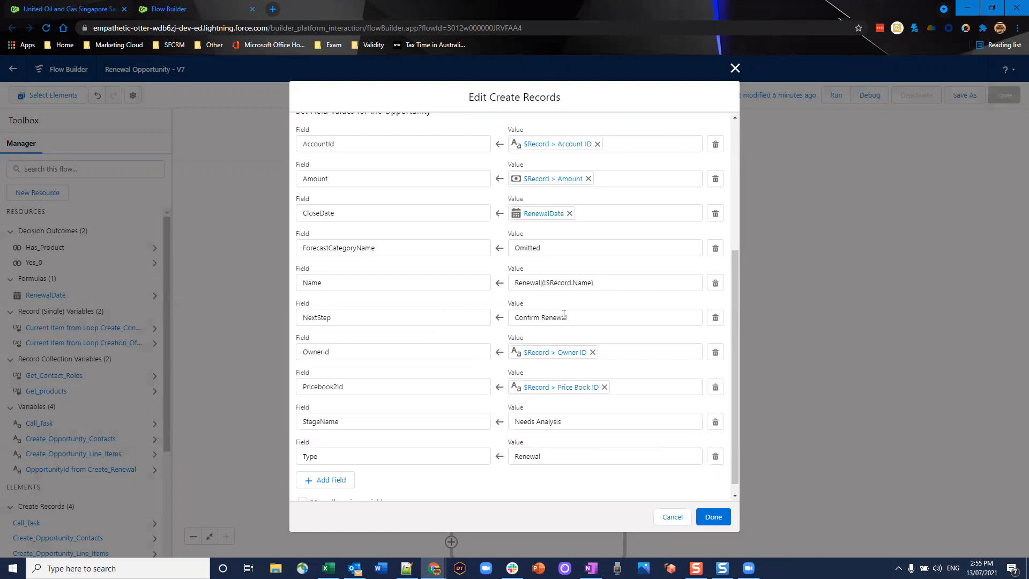
scroll(535, 316, "down", 1)
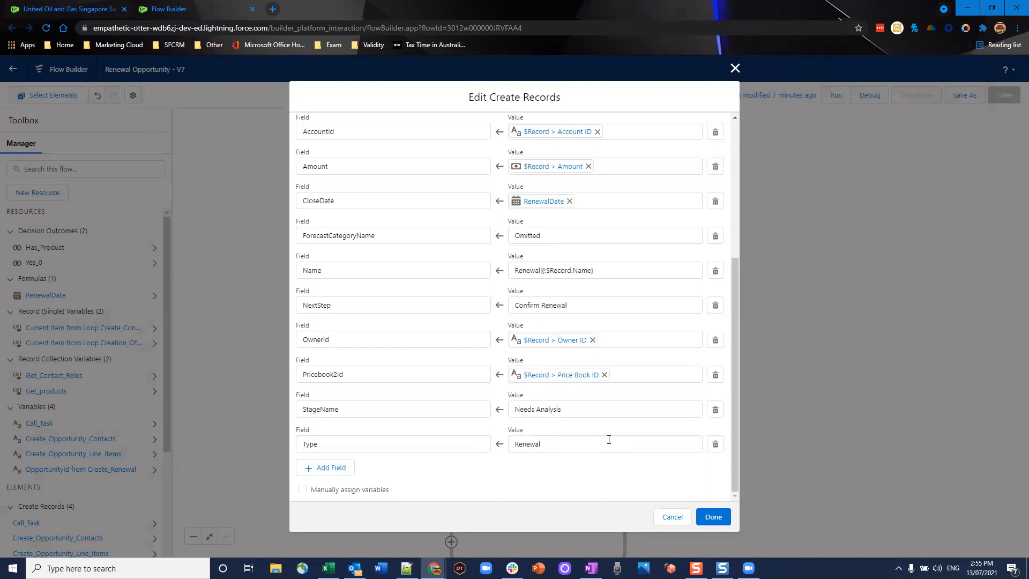
scroll(600, 239, "up", 1)
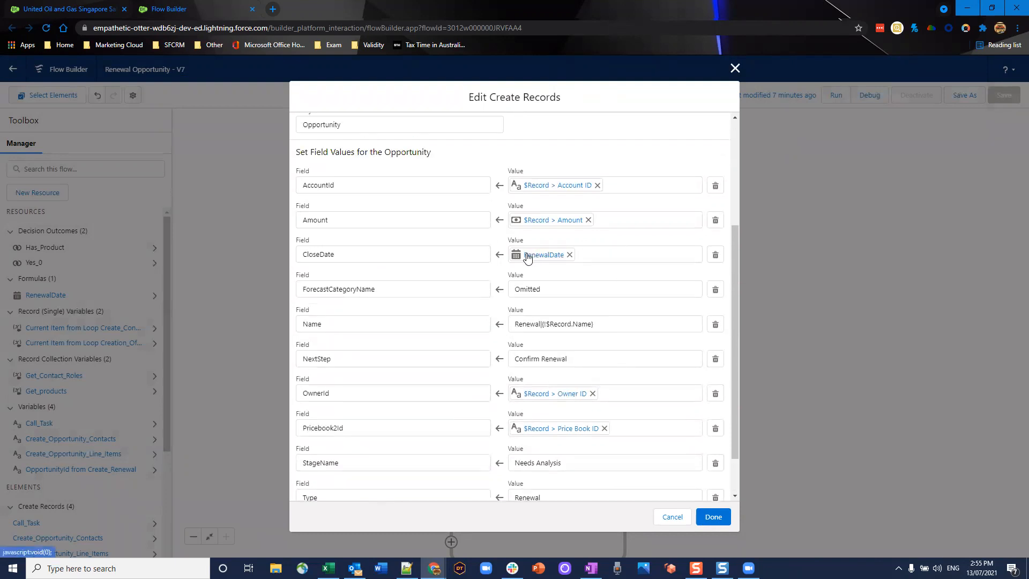
left_click(674, 522)
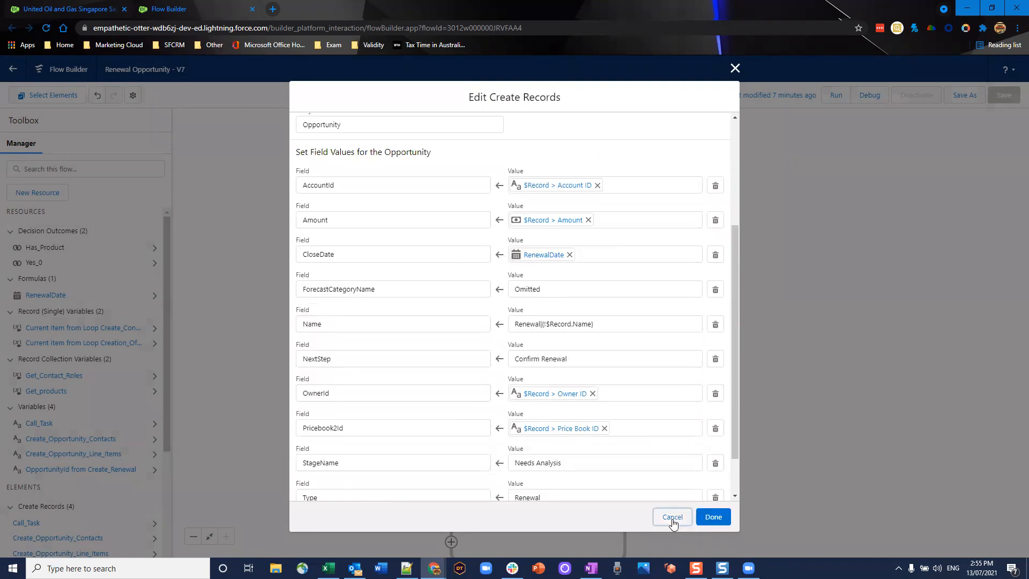
left_click(673, 518)
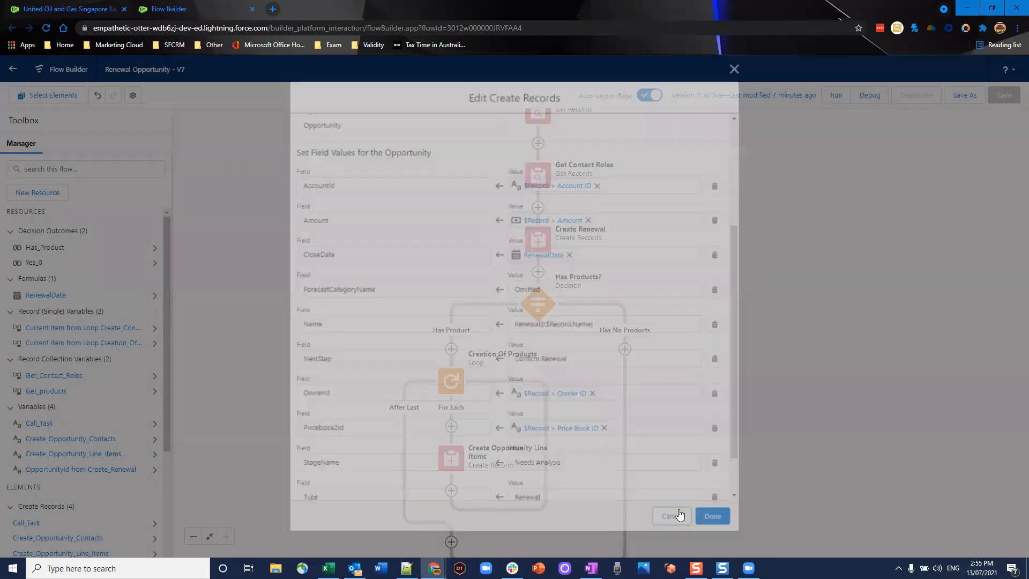
- Edit the Has Products? decision and view its Has No Products outcome
scroll(683, 455, "down", 3)
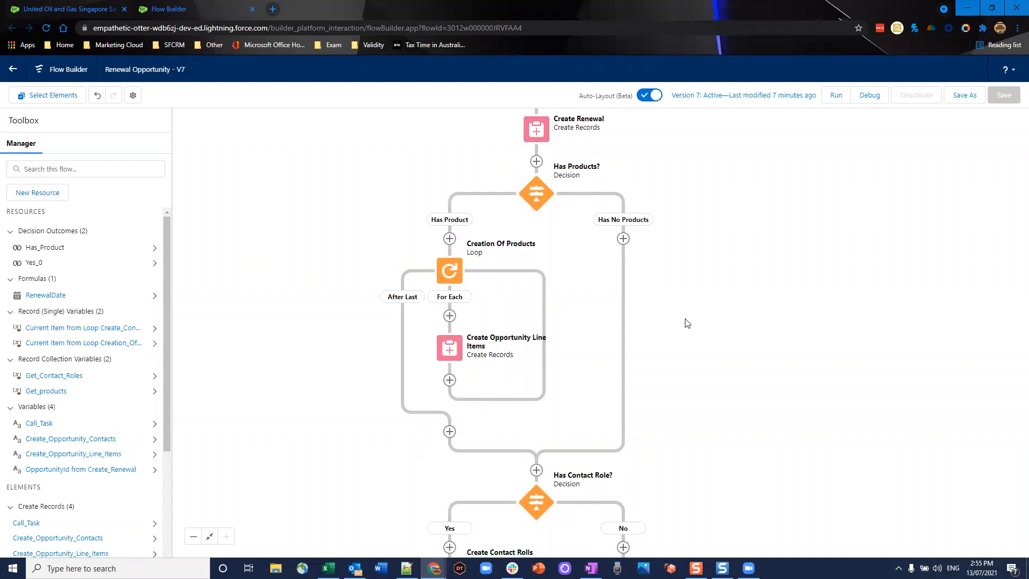
left_click(532, 199)
left_click(526, 295)
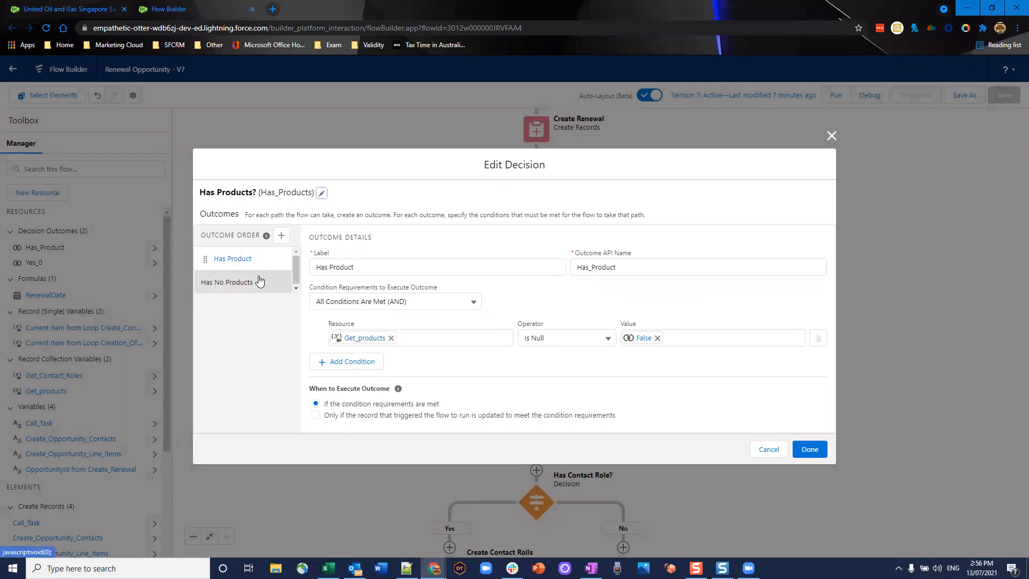
left_click(236, 284)
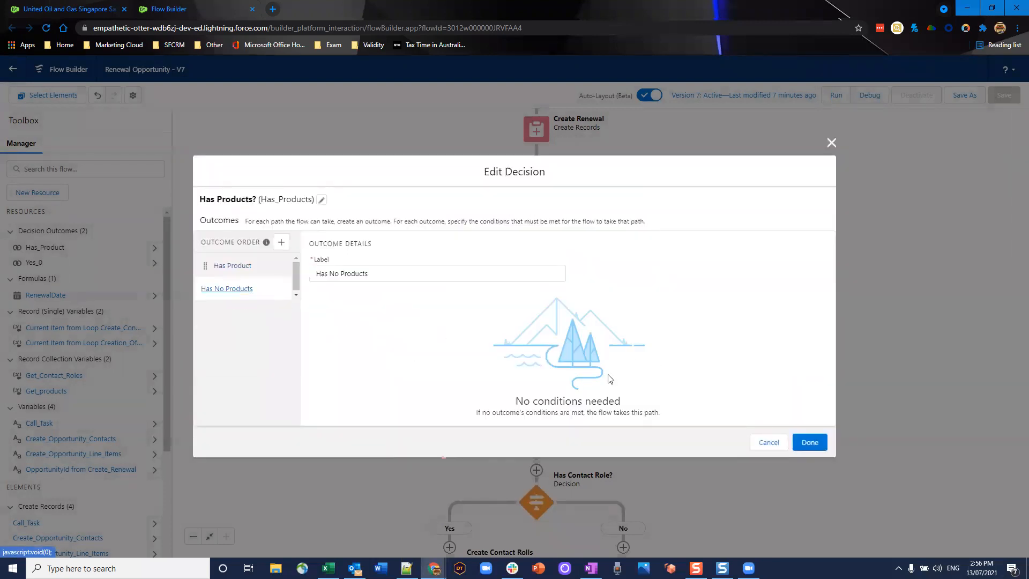
- Cancel the decision unchanged, then review the Creation Of Products loop over Get_products and cancel
left_click(769, 442)
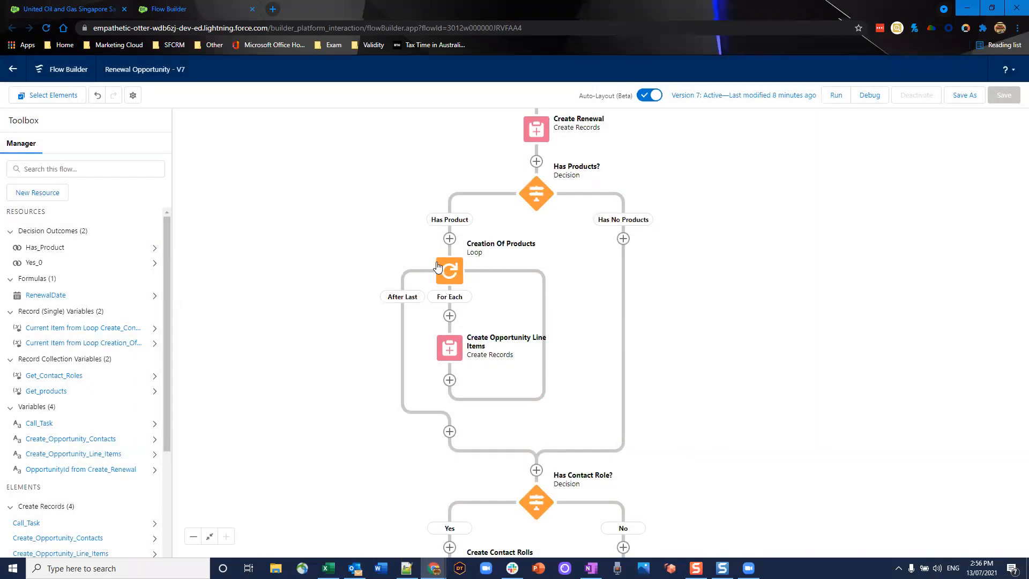
left_click(450, 277)
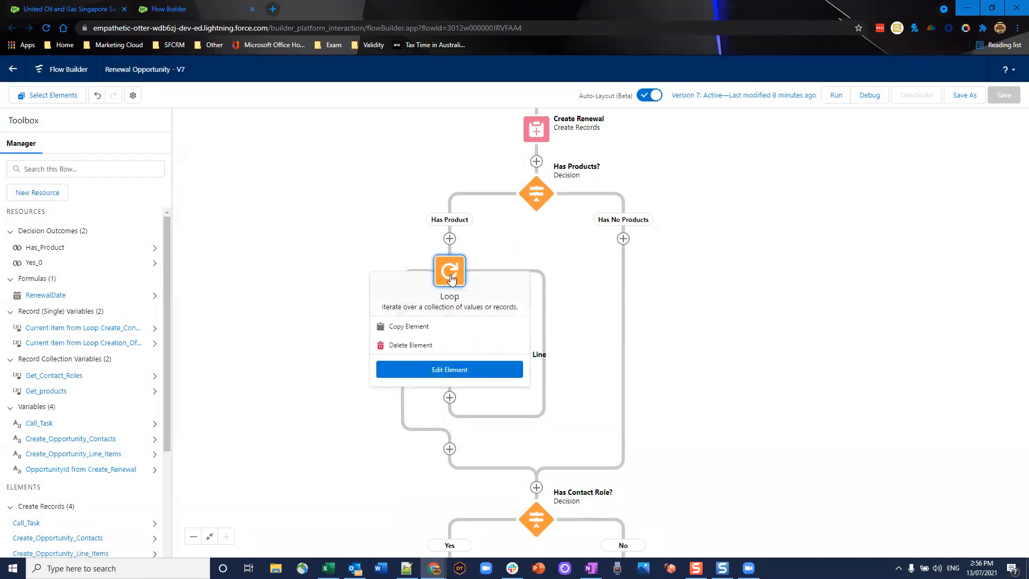
left_click(450, 367)
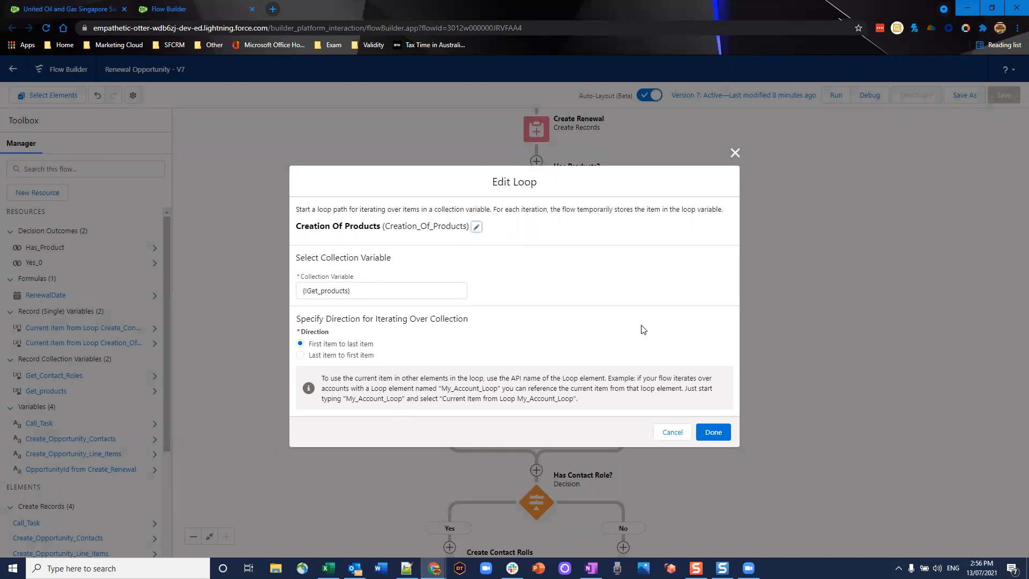
left_click(672, 432)
left_click(451, 363)
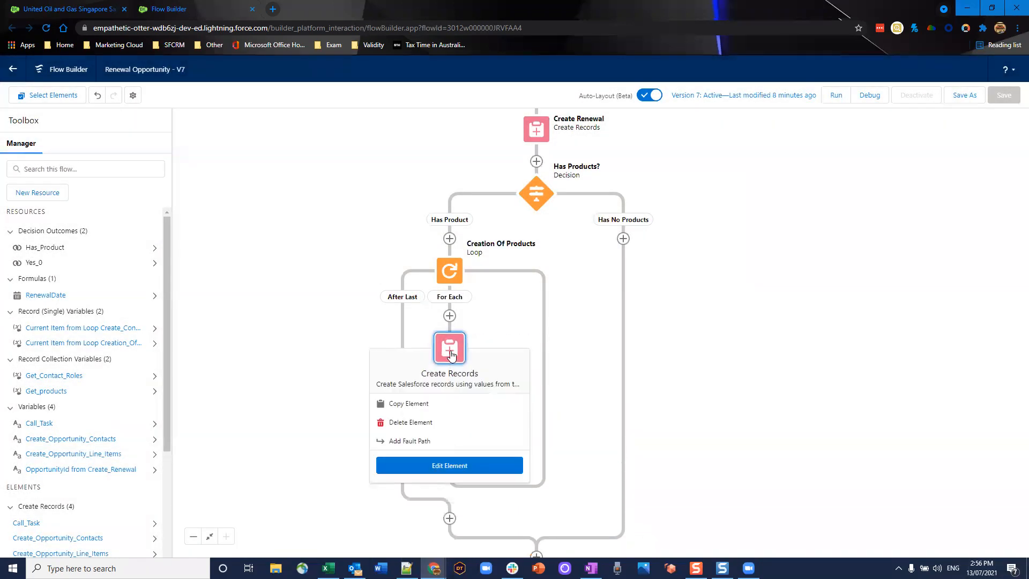
left_click(442, 468)
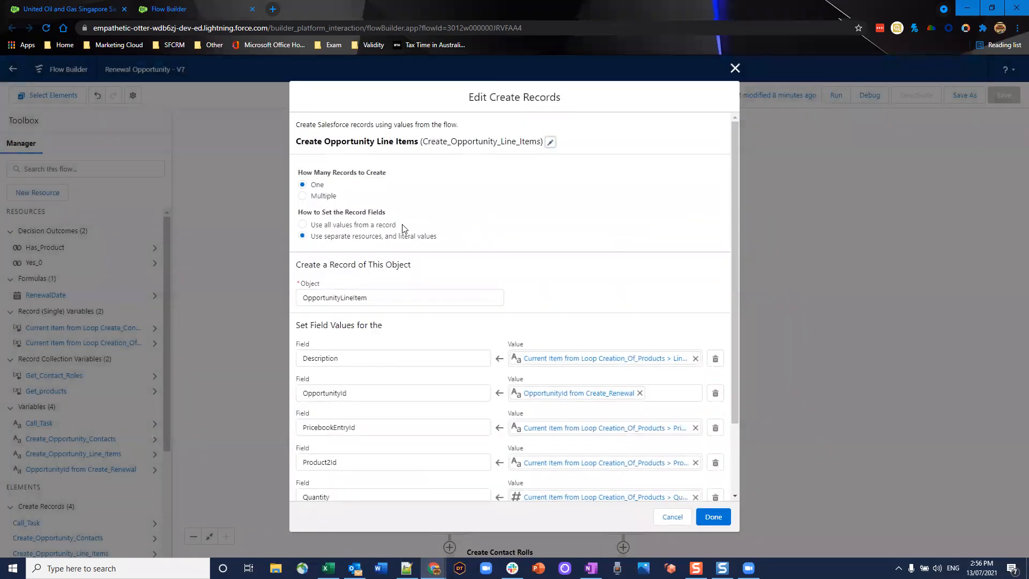
scroll(402, 230, "down", 3)
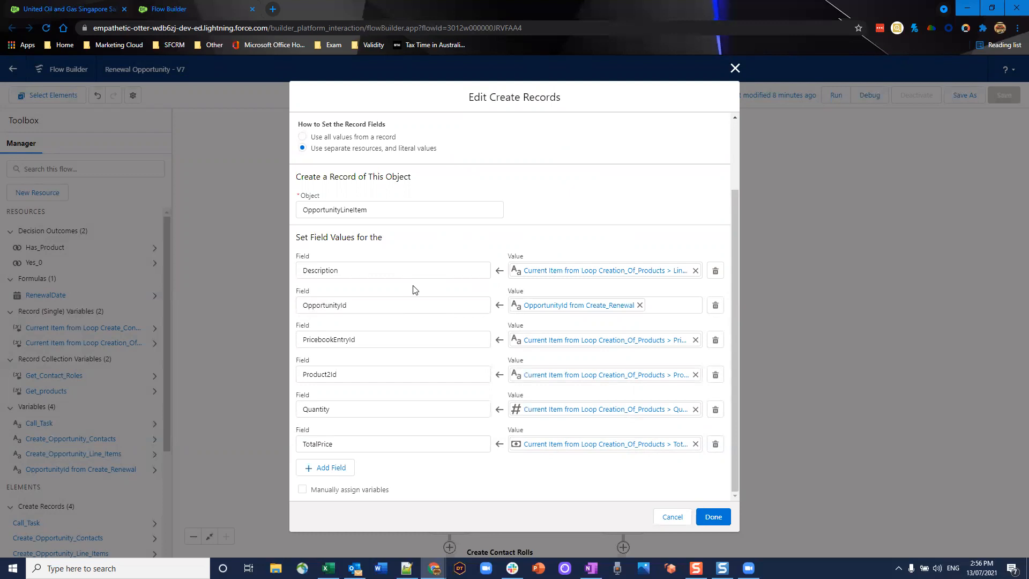
left_click(673, 518)
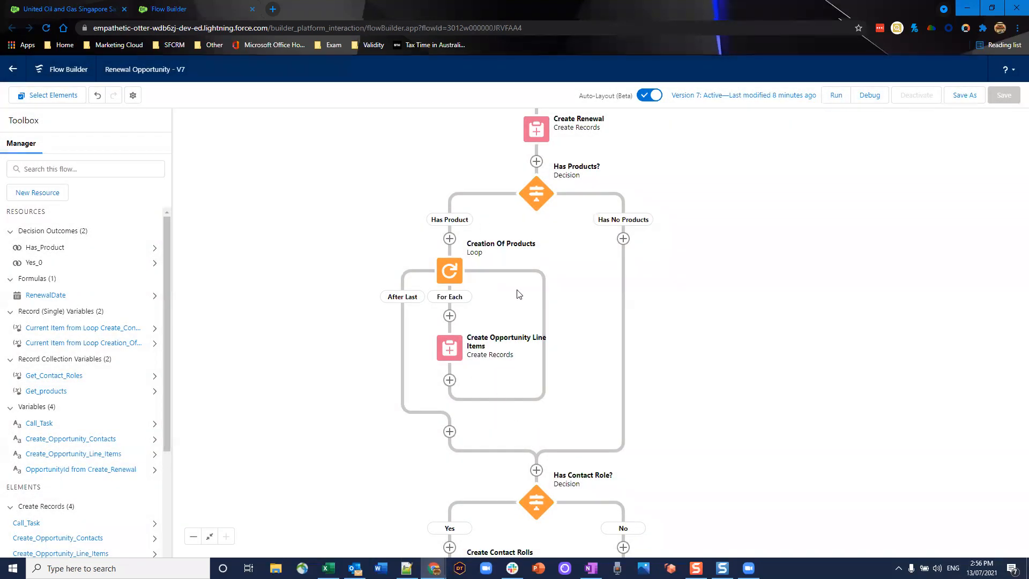
left_click_drag(494, 448, 484, 213)
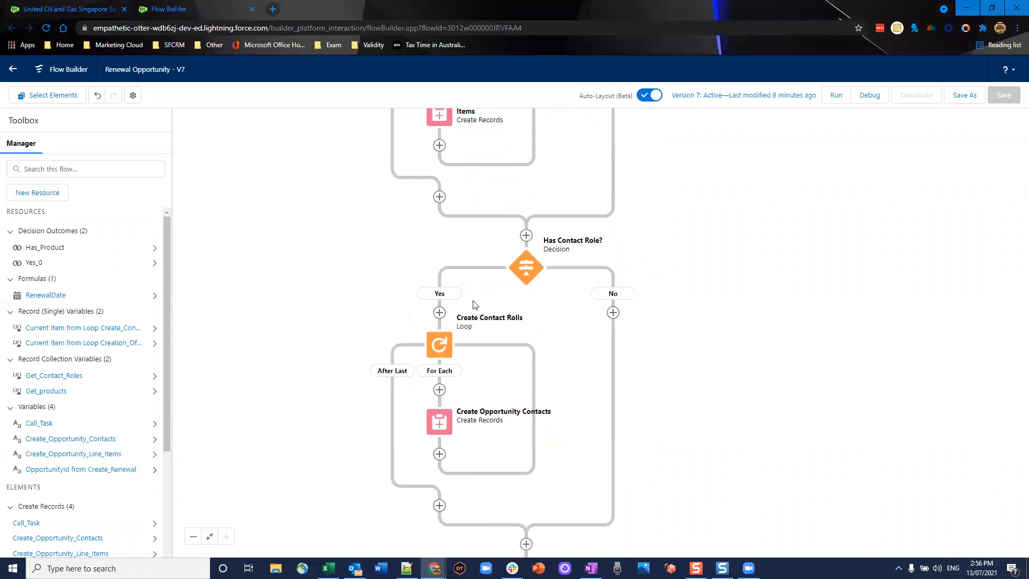
left_click(525, 279)
left_click(518, 373)
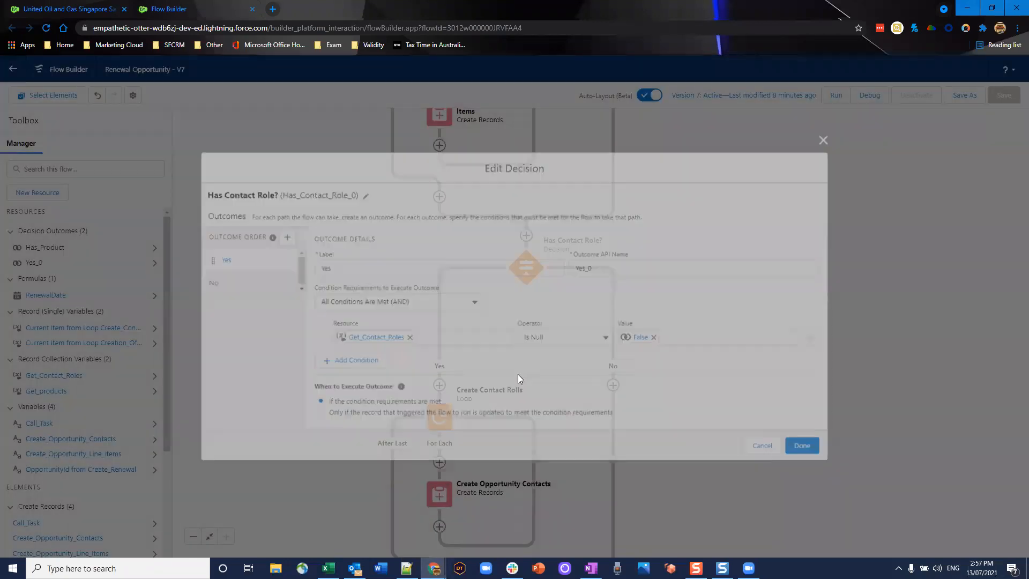
left_click(768, 449)
scroll(731, 457, "down", 3)
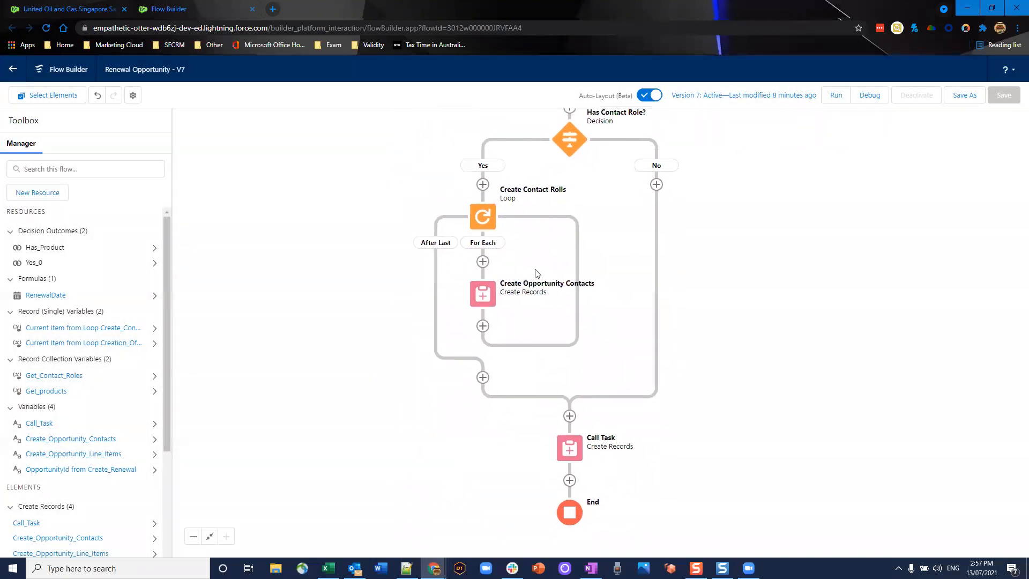
left_click_drag(545, 460, 524, 421)
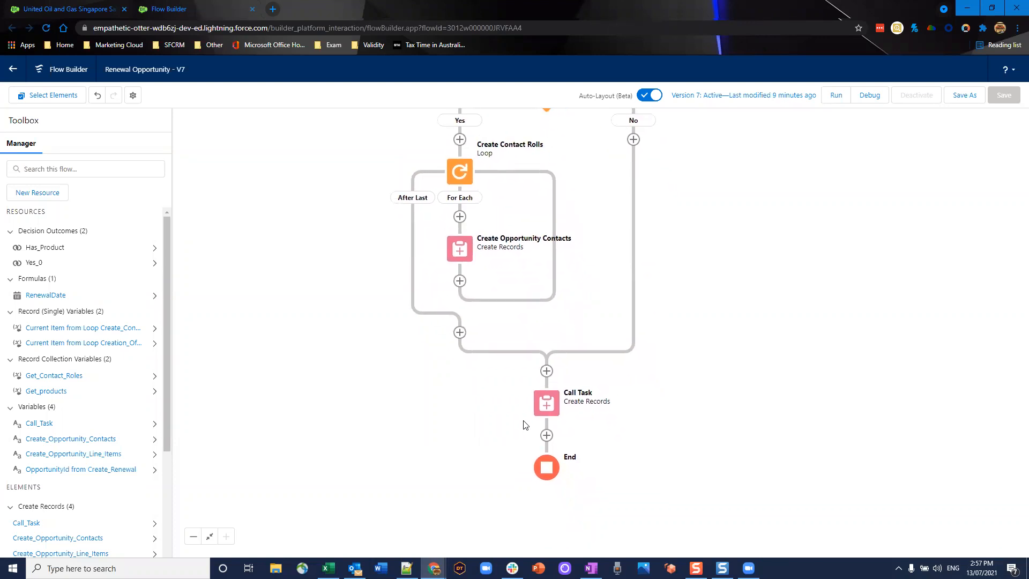
left_click(546, 403)
left_click(530, 524)
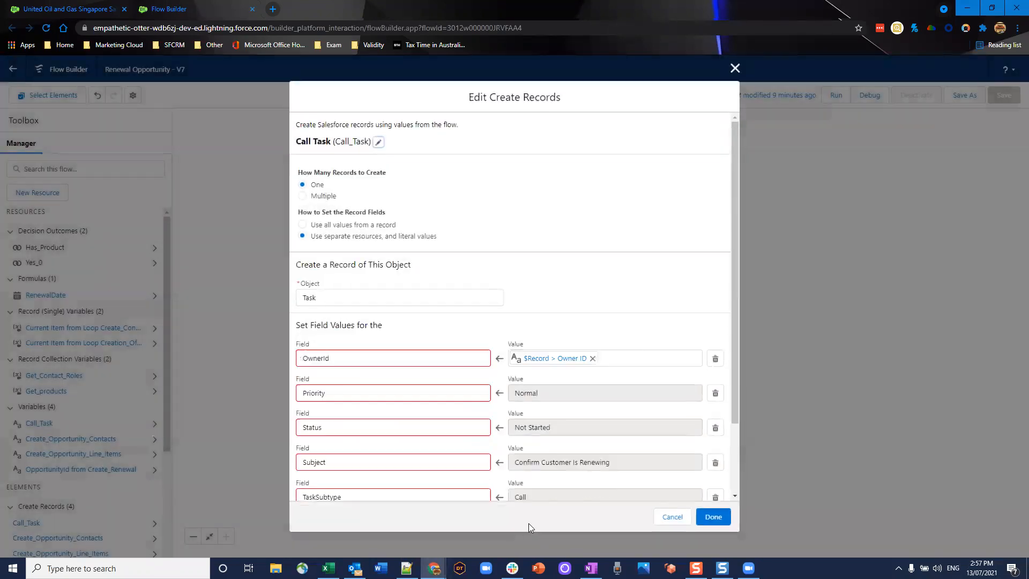
left_click_drag(531, 309, 530, 298)
left_click(531, 302)
scroll(532, 301, "down", 3)
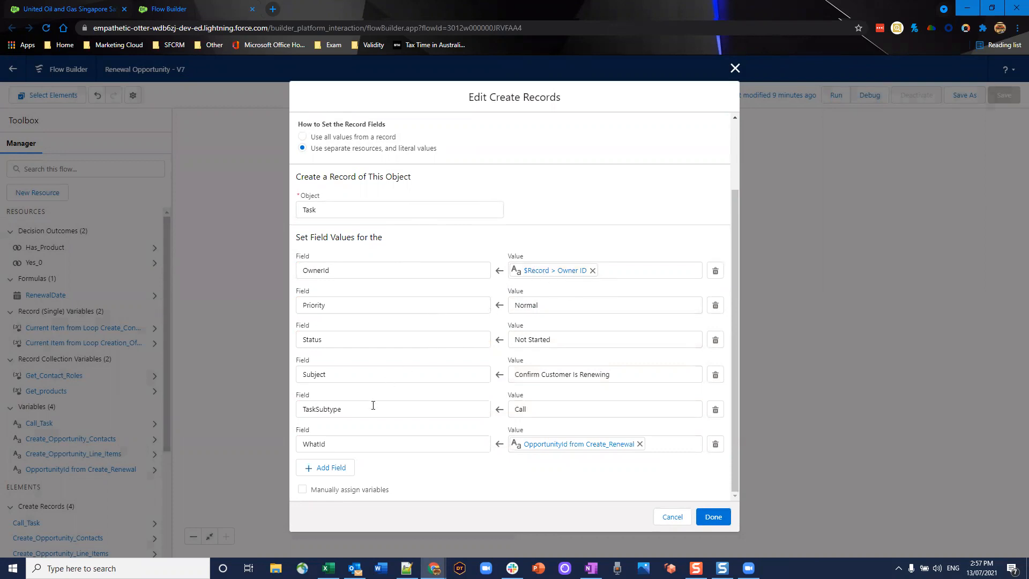
left_click(347, 444)
left_click(536, 475)
left_click(668, 517)
scroll(691, 287, "up", 8)
scroll(731, 310, "up", 5)
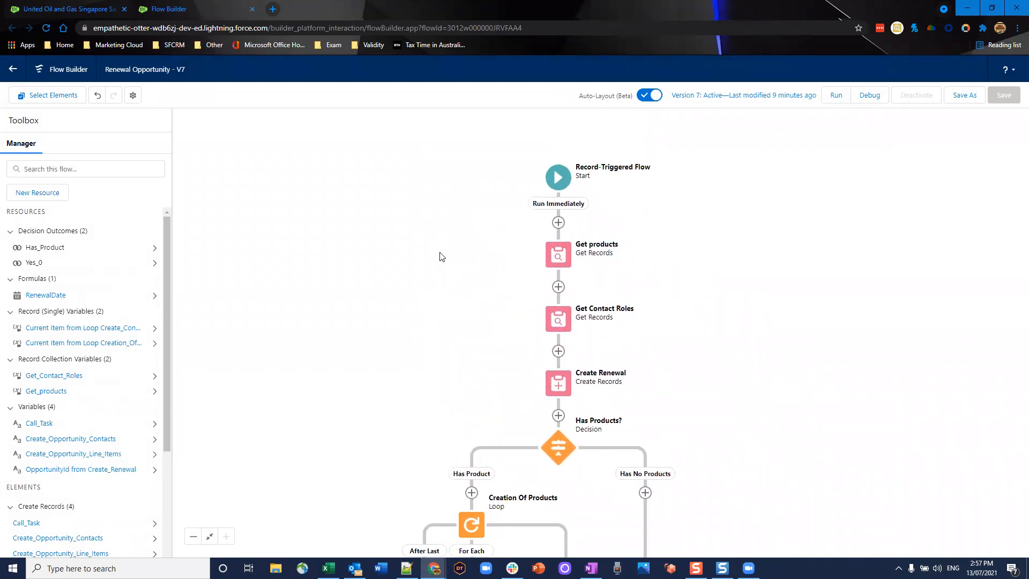
- Close the United Oil and Gas Singapore Sale opportunity with stage Closed Won and save
left_click(48, 6)
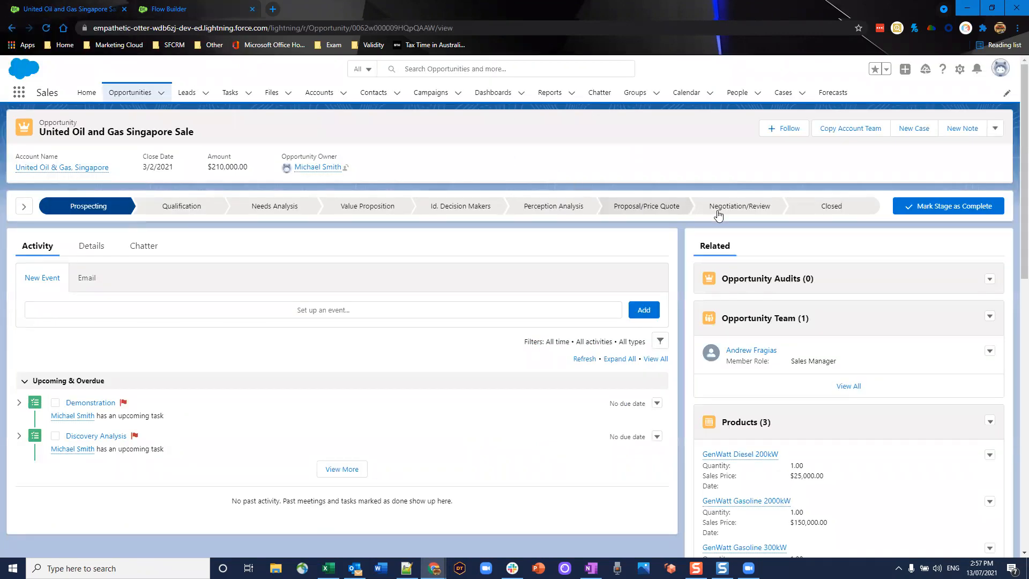
left_click(825, 209)
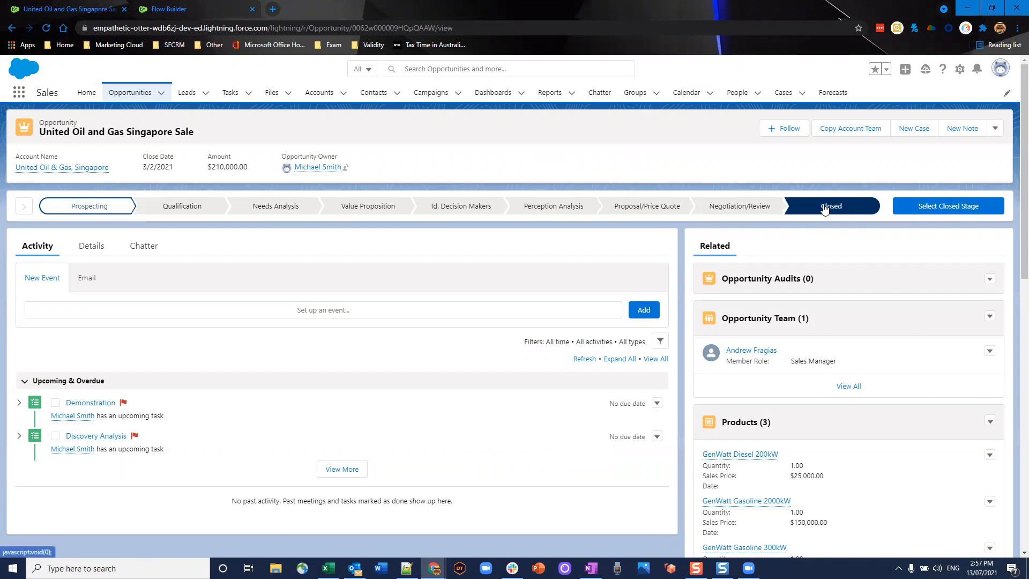
left_click(932, 208)
left_click(585, 310)
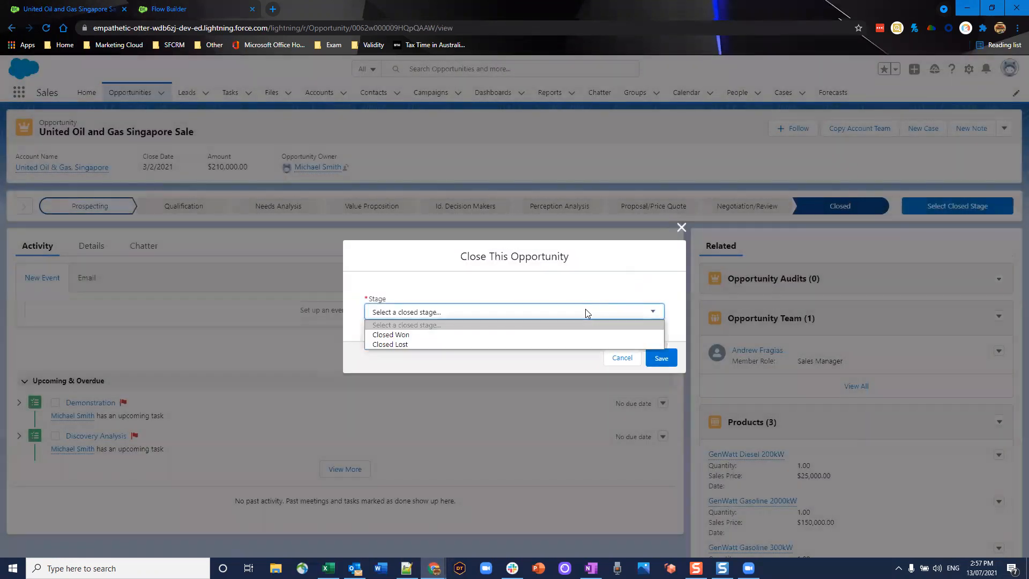
left_click(509, 335)
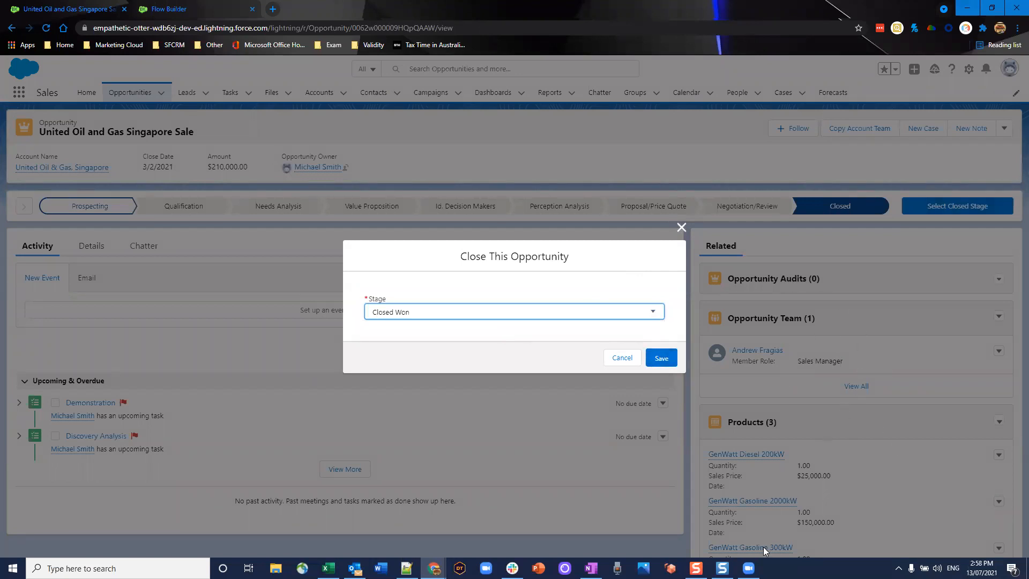
left_click(661, 363)
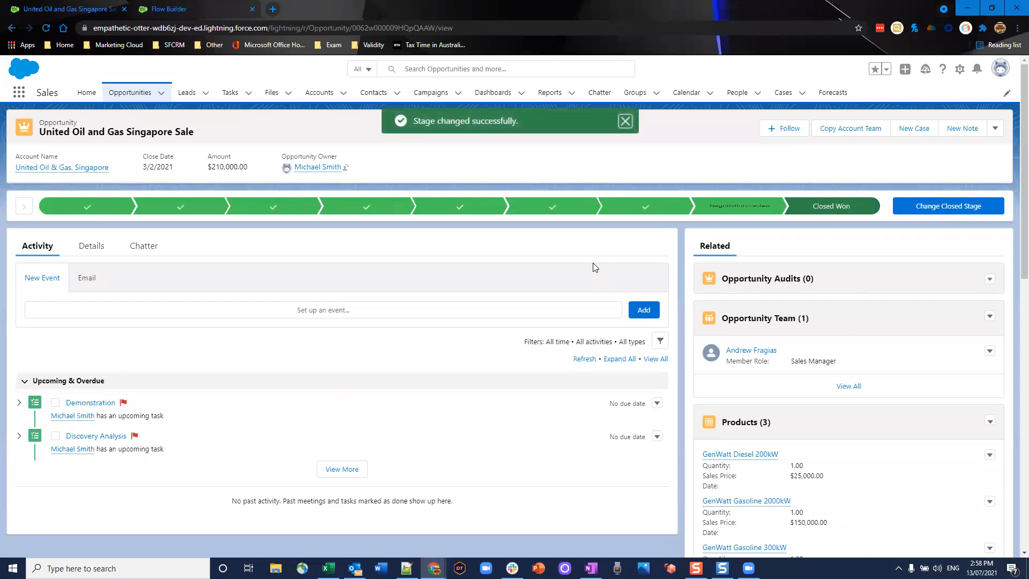
left_click(626, 122)
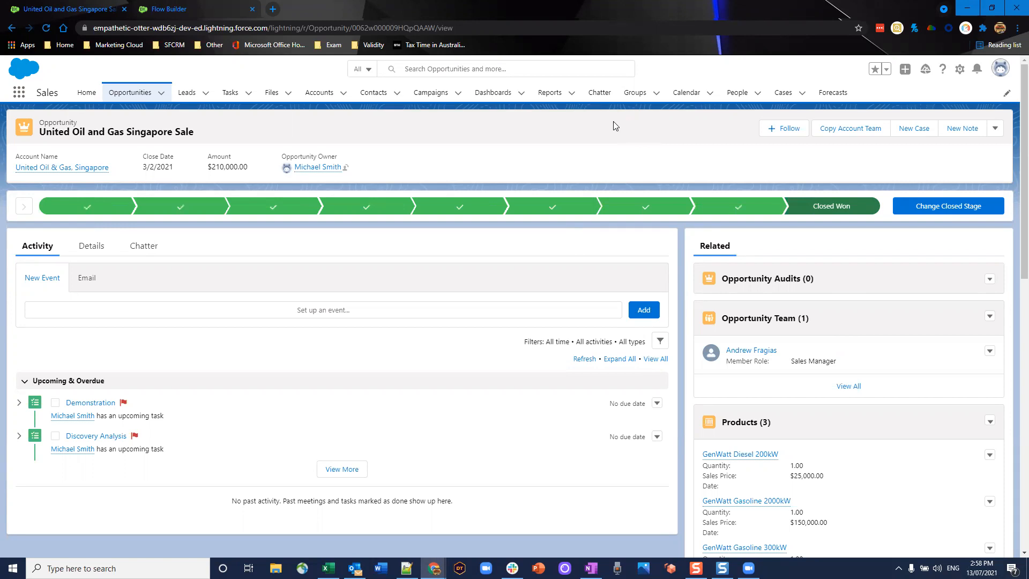
- From the United Oil & Gas, Singapore account, open Renewal|United Oil and Gas Singapore Sale and check its contact roles
left_click(98, 169)
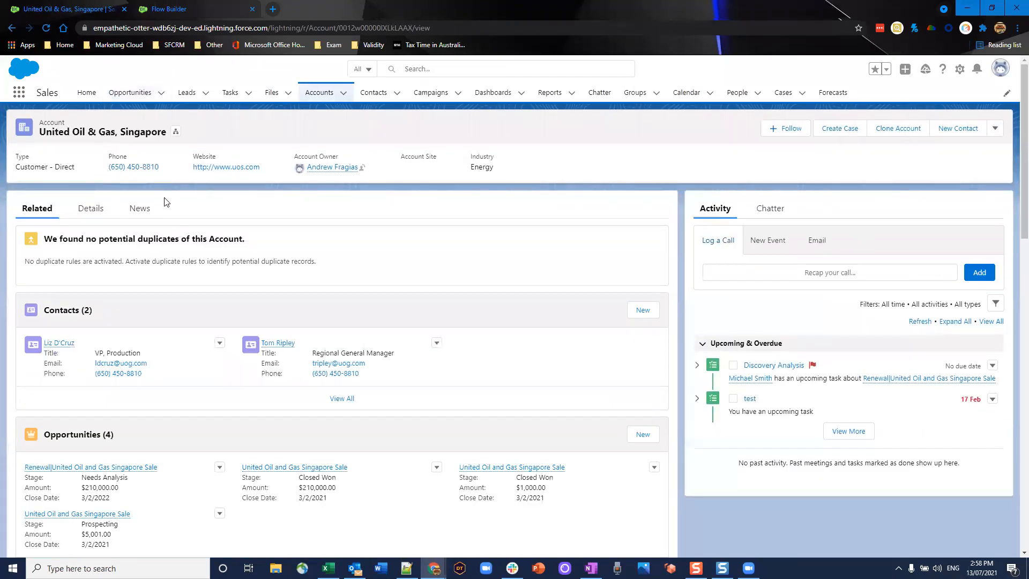
scroll(149, 228, "down", 2)
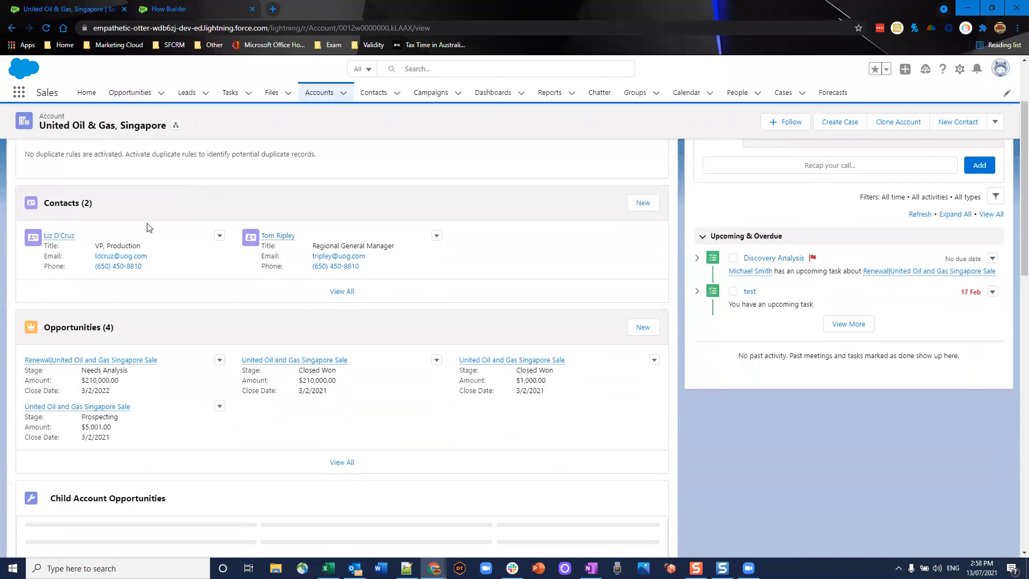
left_click(120, 362)
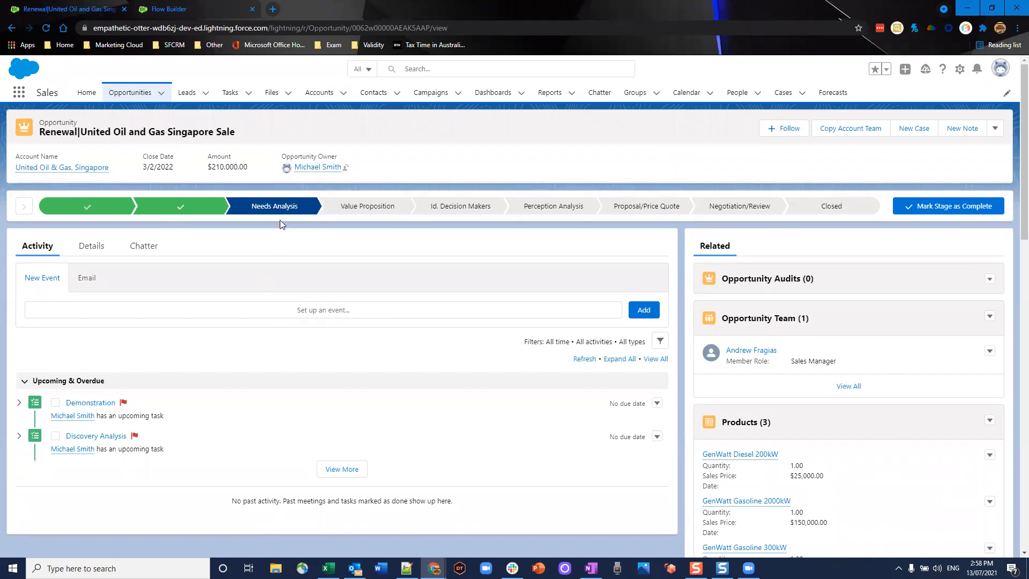
scroll(804, 370, "down", 2)
scroll(793, 461, "down", 7)
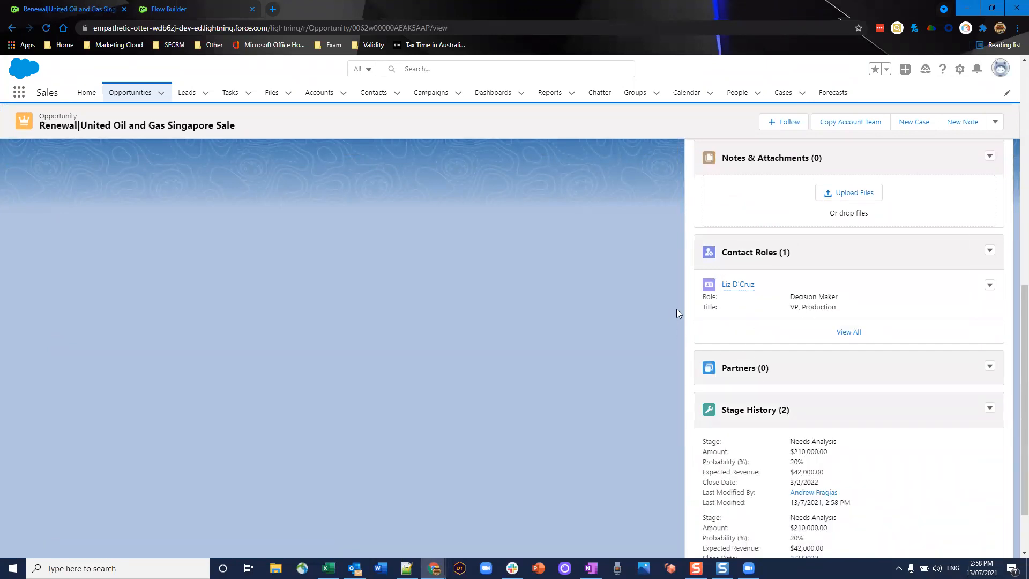
scroll(676, 309, "down", 2)
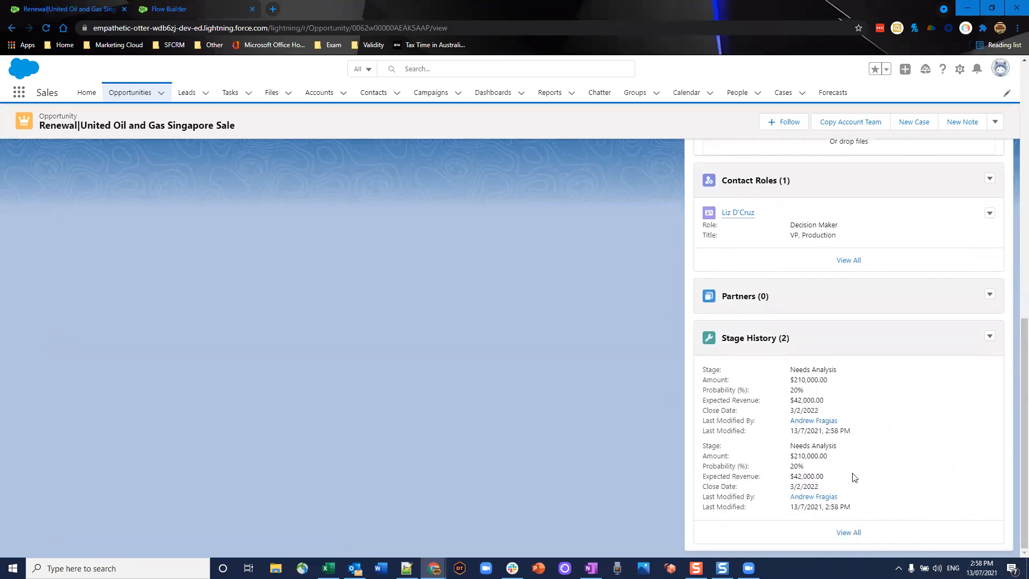
scroll(724, 442, "up", 2)
scroll(724, 445, "up", 7)
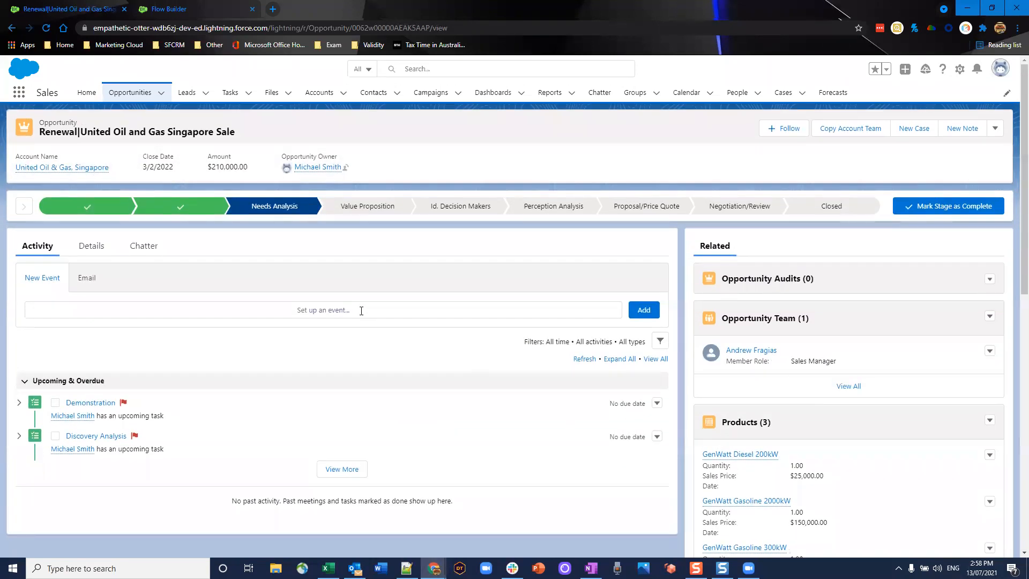